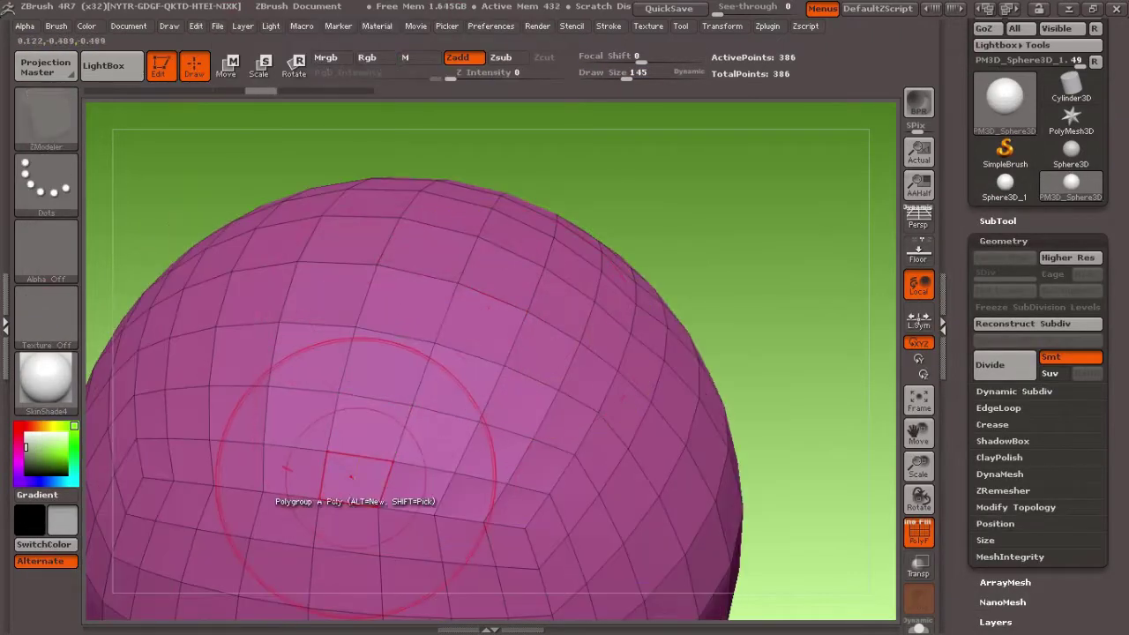
Zoom in on the sphere and call up the ZModeler polygon actions to work on its top cap
{"action": "left_click_drag", "start_coordinate": [351, 476], "coordinate": [434, 346]}
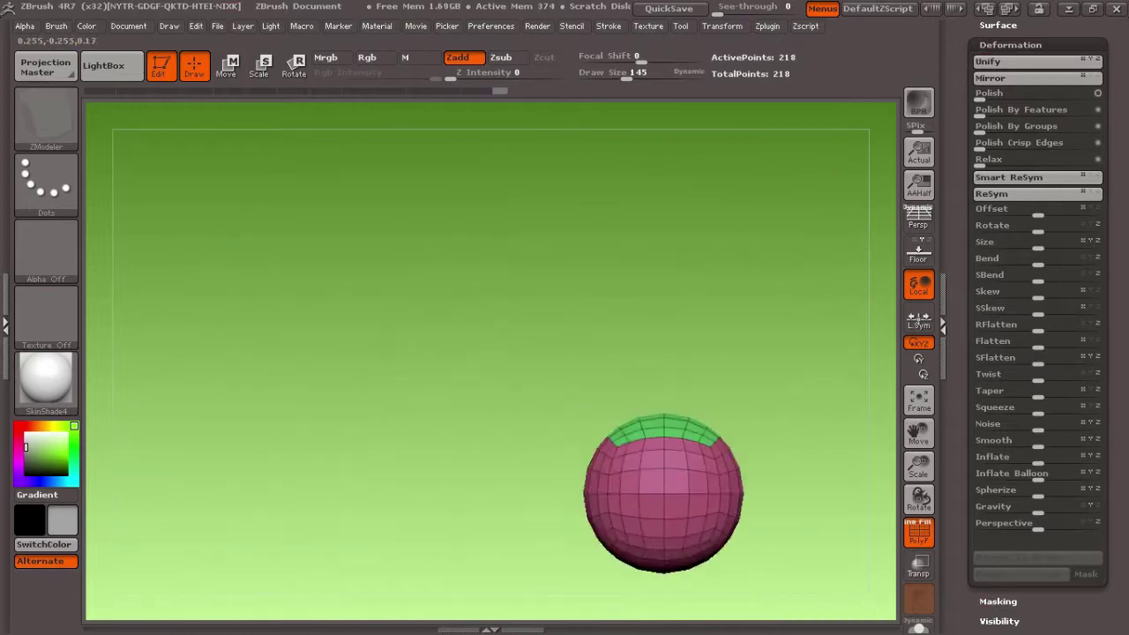
{"action": "key", "text": "space"}
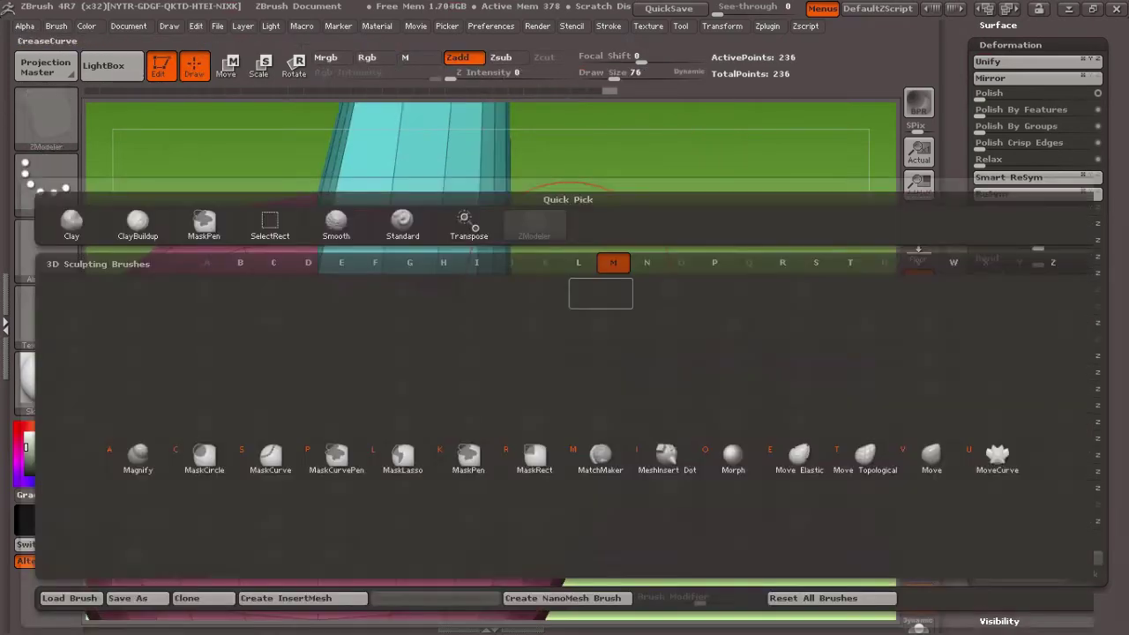
Select the Move brush with B, M, V for pulling the lip vertices
{"action": "key", "text": "b"}
{"action": "key", "text": "m"}
{"action": "key", "text": "v"}
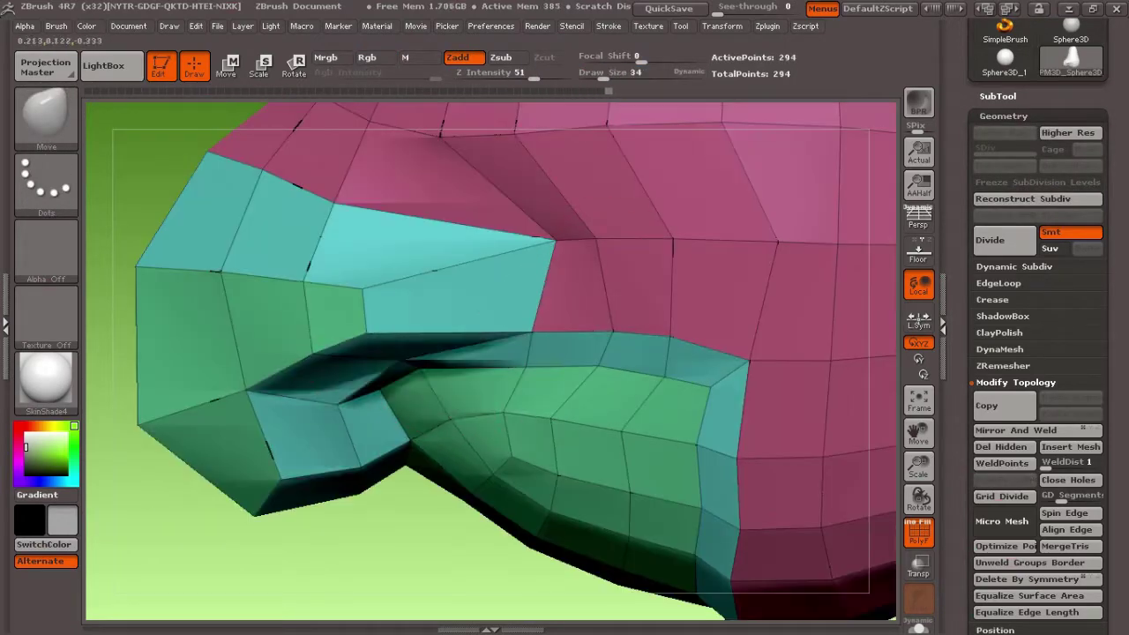
Pull the inner fold of the lips into shape with the Move brush and orbit around the mouth
{"action": "left_click_drag", "start_coordinate": [339, 402], "coordinate": [273, 384]}
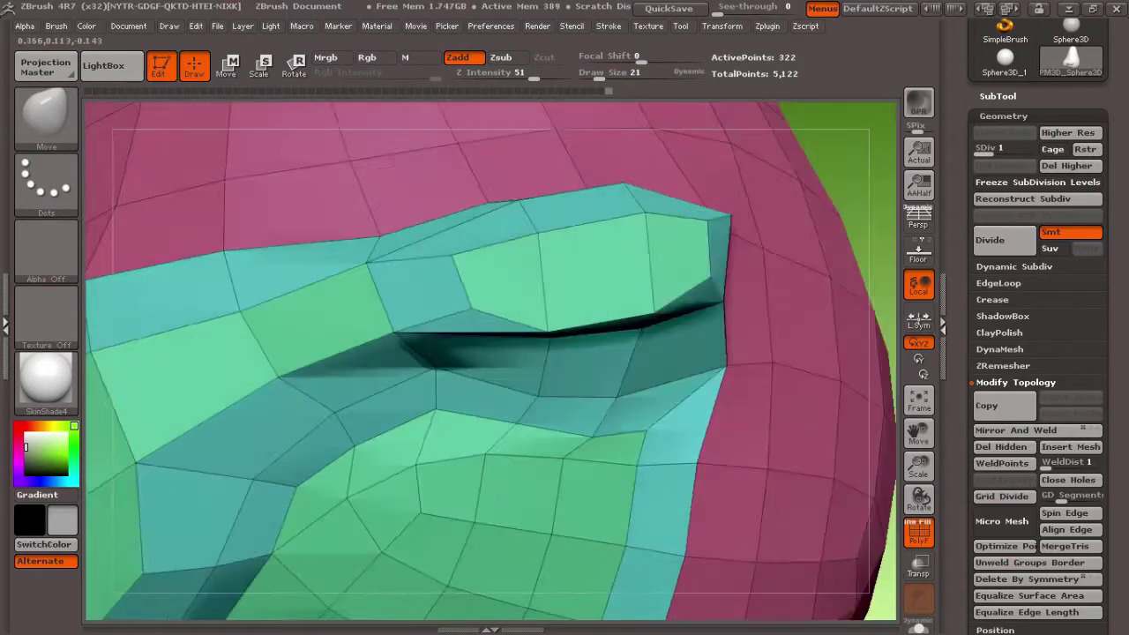
{"action": "left_click_drag", "start_coordinate": [569, 240], "coordinate": [700, 353]}
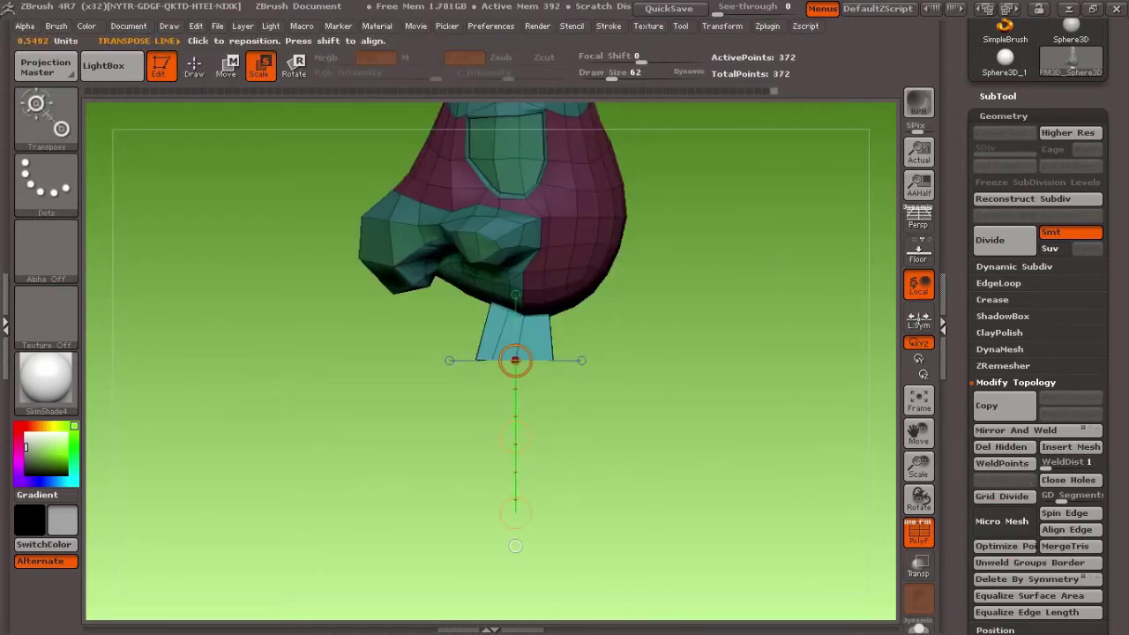
Select the Move brush and switch to Transpose move, viewing the cyan stalk from below
{"action": "key", "text": "b"}
{"action": "key", "text": "m"}
{"action": "key", "text": "v"}
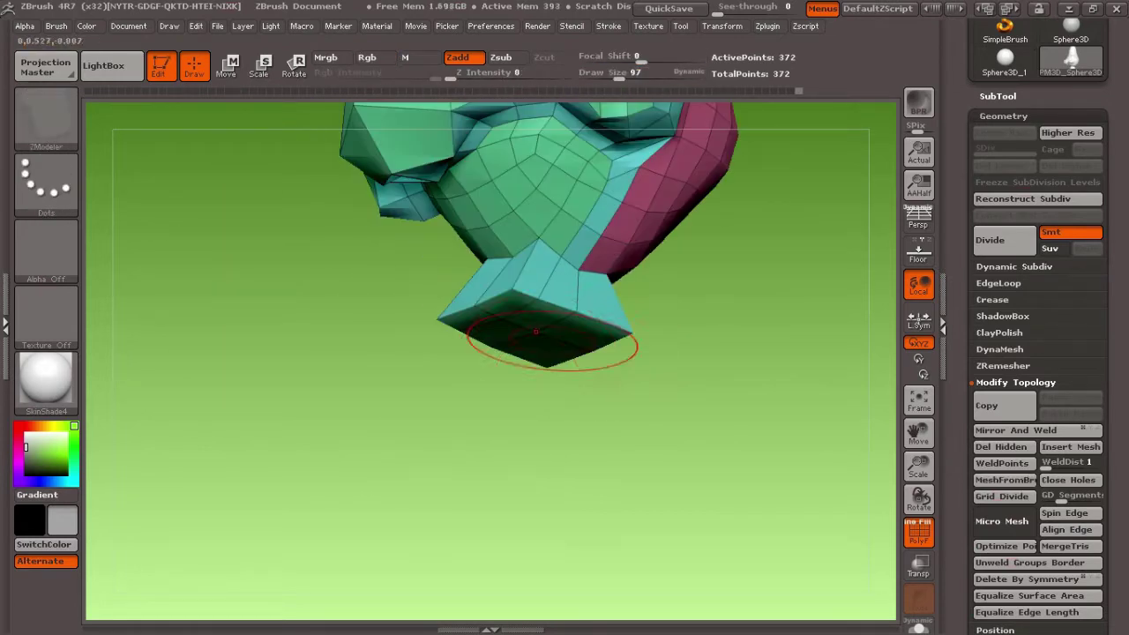
{"action": "left_click_drag", "start_coordinate": [535, 331], "coordinate": [579, 281]}
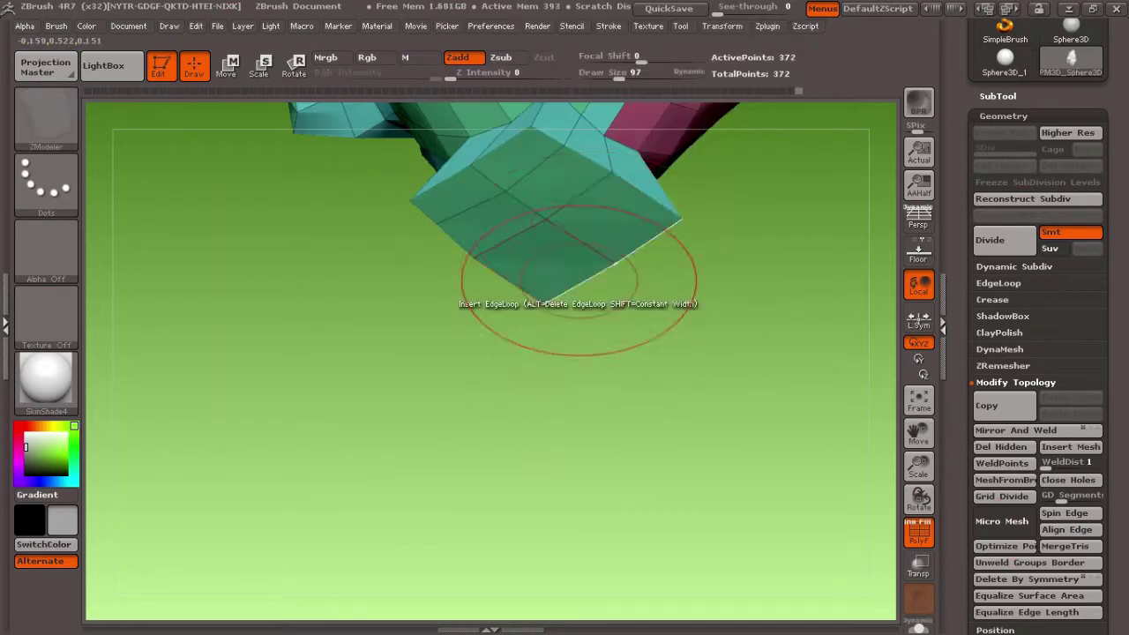
{"action": "key", "text": "w"}
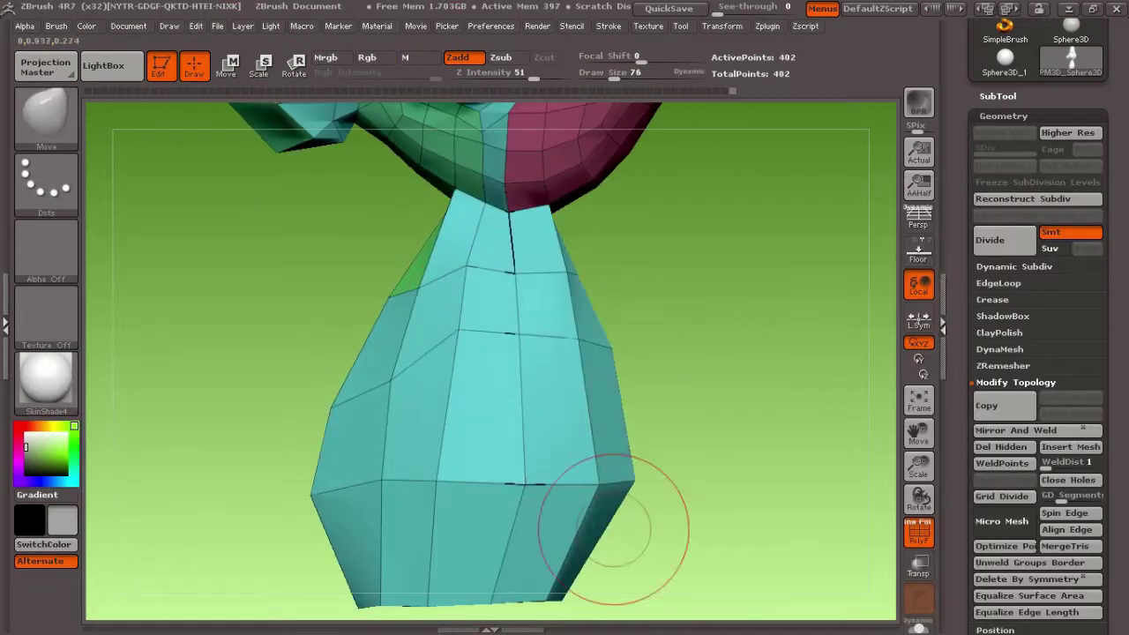
Reshape the bottom end of the cyan stalk with the Move brush
{"action": "left_click_drag", "start_coordinate": [614, 529], "coordinate": [608, 335]}
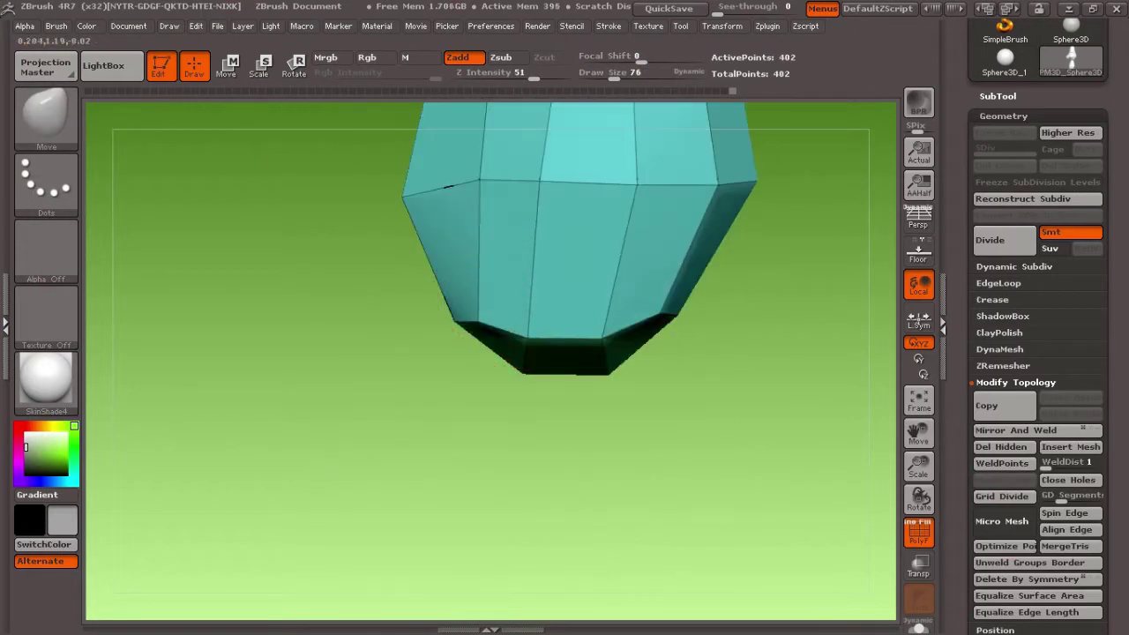
{"action": "left_click_drag", "start_coordinate": [447, 186], "coordinate": [450, 379]}
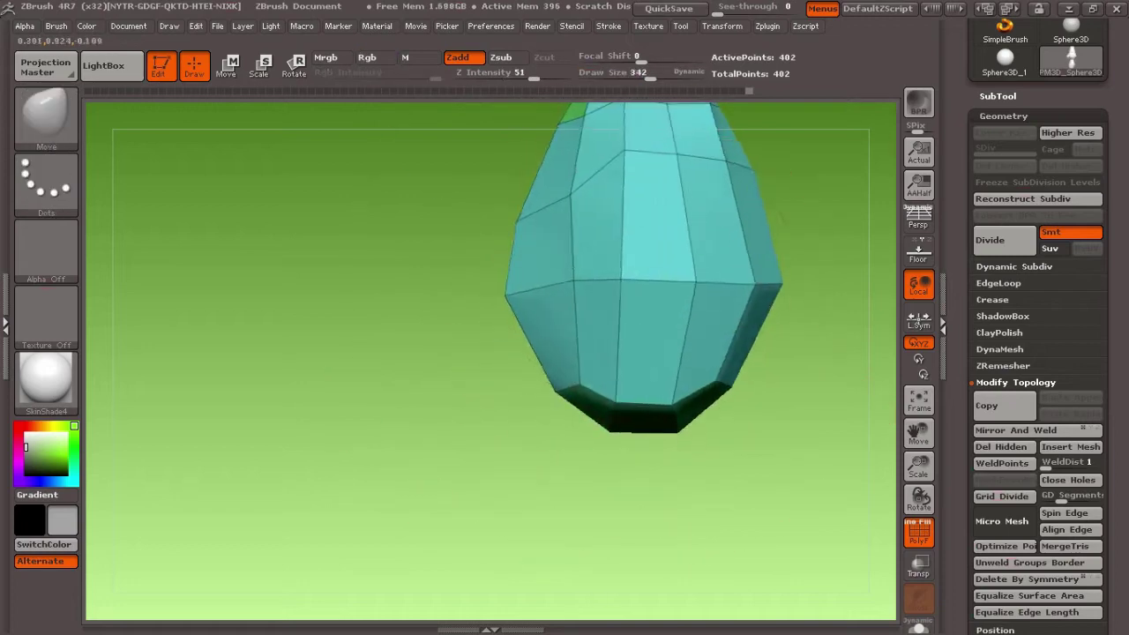
{"action": "left_click_drag", "start_coordinate": [605, 403], "coordinate": [690, 305]}
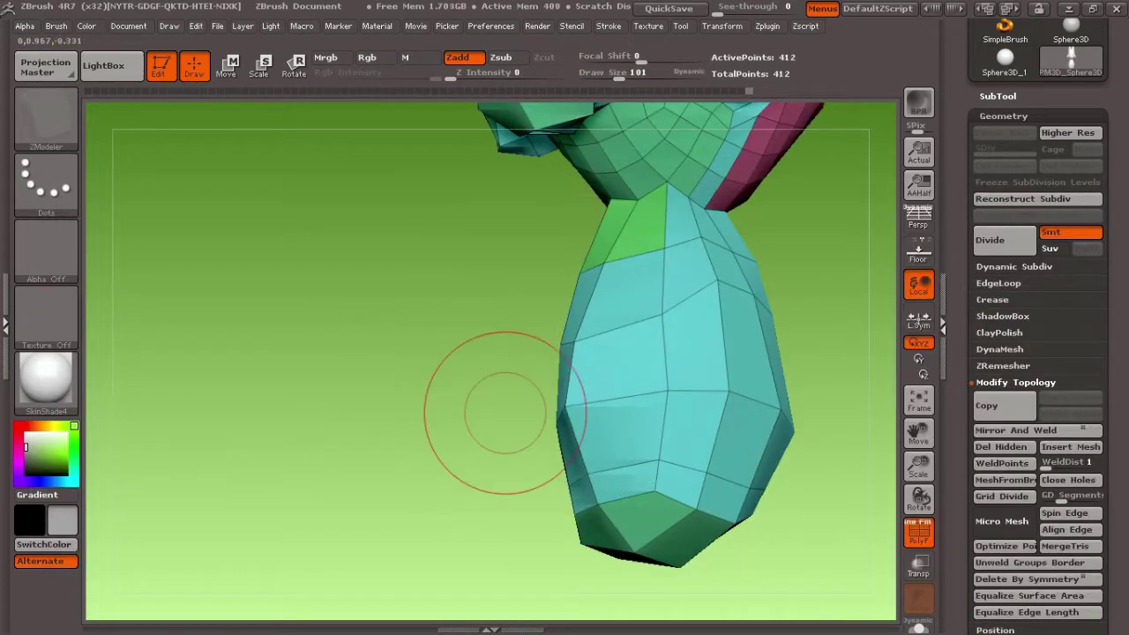
{"action": "left_click_drag", "start_coordinate": [504, 411], "coordinate": [494, 265]}
{"action": "key", "text": "b"}
{"action": "key", "text": "m"}
{"action": "key", "text": "v"}
{"action": "left_click_drag", "start_coordinate": [353, 441], "coordinate": [371, 370]}
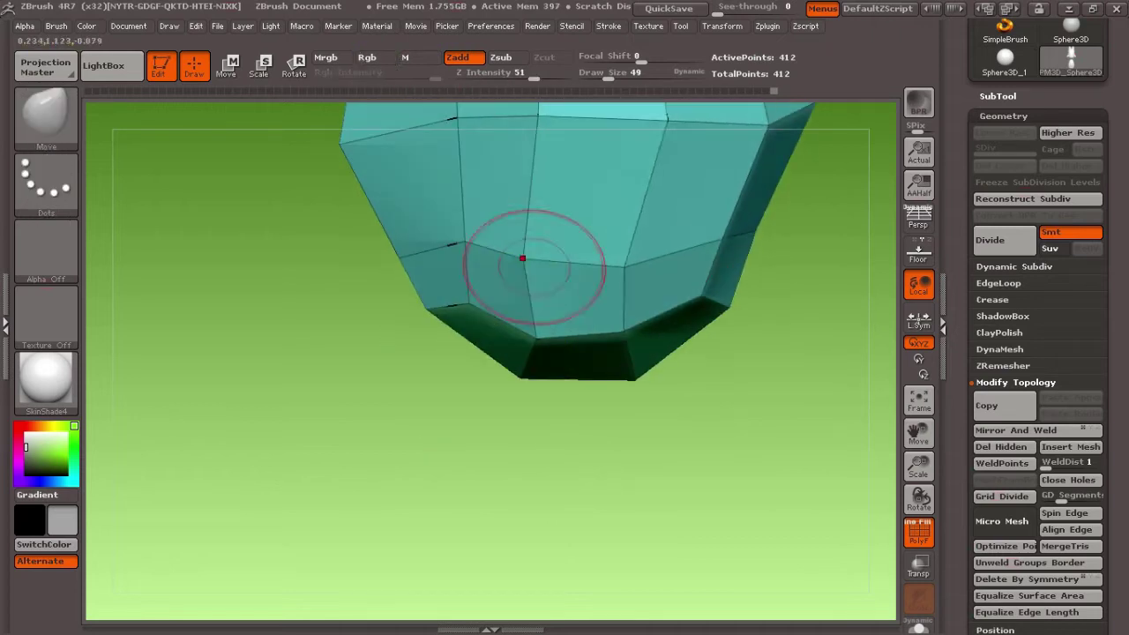
{"action": "left_click_drag", "start_coordinate": [494, 493], "coordinate": [529, 397]}
Extrude a second leg from the underside with ZModeler's polygon extrude
{"action": "key", "text": "b"}
{"action": "key", "text": "z"}
{"action": "key", "text": "m"}
{"action": "key", "text": "space"}
{"action": "left_click", "coordinate": [454, 161]}
{"action": "mouse_move", "coordinate": [564, 264]}
{"action": "left_mouse_down"}
{"action": "mouse_move", "coordinate": [612, 310]}
{"action": "mouse_move", "coordinate": [696, 355]}
{"action": "left_mouse_up"}
{"action": "key", "text": "w"}
{"action": "key", "text": "q"}
Extrude the end of the leg box outward into a foot block and prepare the Move brush to shape it
{"action": "mouse_move", "coordinate": [770, 270]}
{"action": "left_mouse_down"}
{"action": "mouse_move", "coordinate": [587, 335]}
{"action": "mouse_move", "coordinate": [650, 283]}
{"action": "mouse_move", "coordinate": [609, 334]}
{"action": "left_mouse_up"}
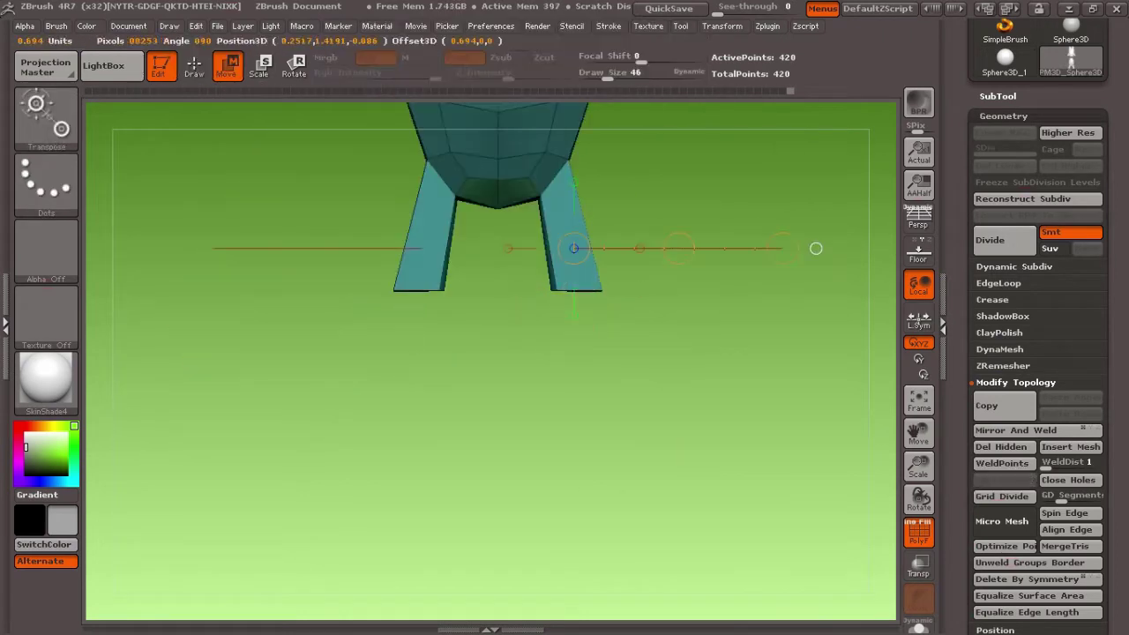
{"action": "key", "text": "q"}
{"action": "mouse_move", "coordinate": [816, 248]}
{"action": "left_mouse_down"}
{"action": "mouse_move", "coordinate": [617, 370]}
{"action": "mouse_move", "coordinate": [697, 265]}
{"action": "left_mouse_up"}
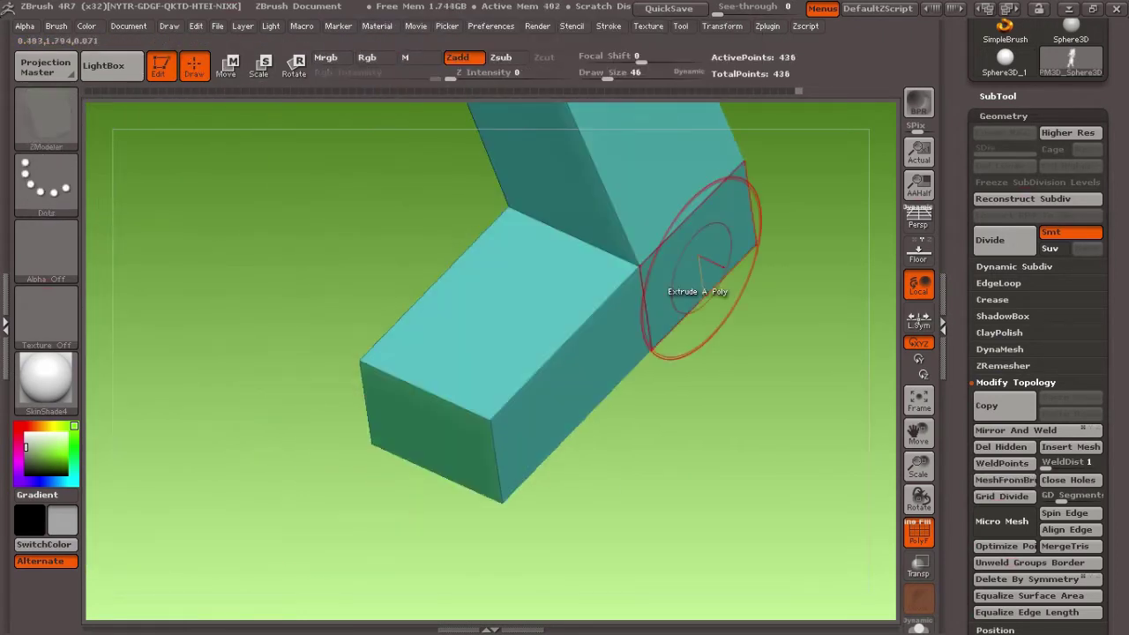
{"action": "left_click_drag", "start_coordinate": [529, 371], "coordinate": [705, 336]}
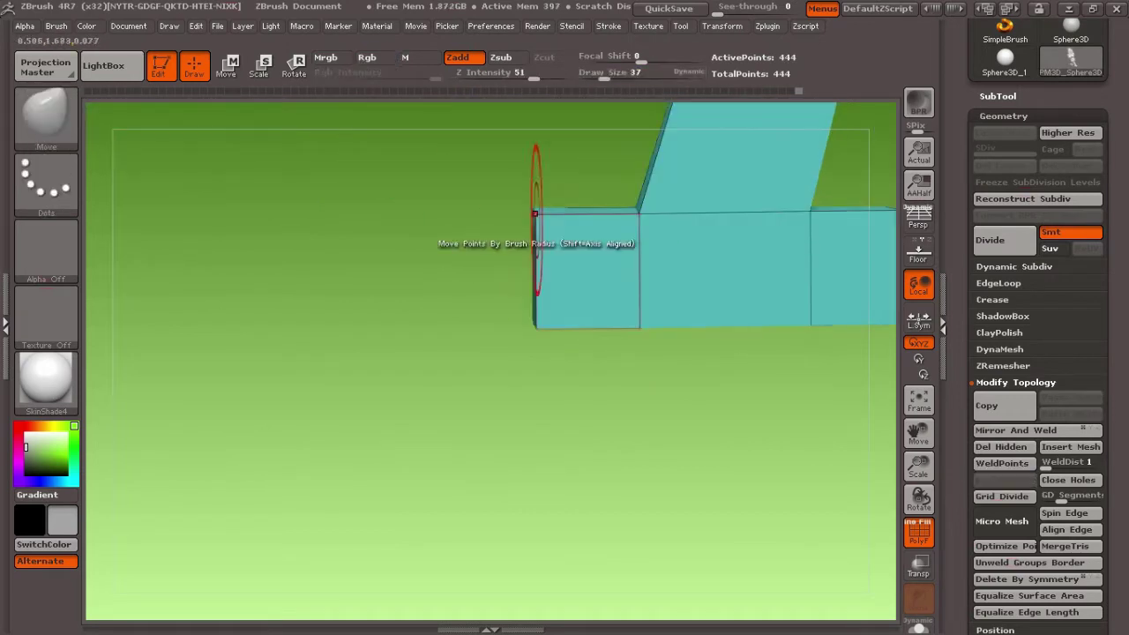
{"action": "key", "text": "space"}
{"action": "mouse_move", "coordinate": [617, 329]}
{"action": "left_mouse_down"}
{"action": "mouse_move", "coordinate": [644, 406]}
{"action": "mouse_move", "coordinate": [565, 291]}
{"action": "mouse_move", "coordinate": [577, 265]}
{"action": "mouse_move", "coordinate": [811, 360]}
{"action": "left_mouse_up"}
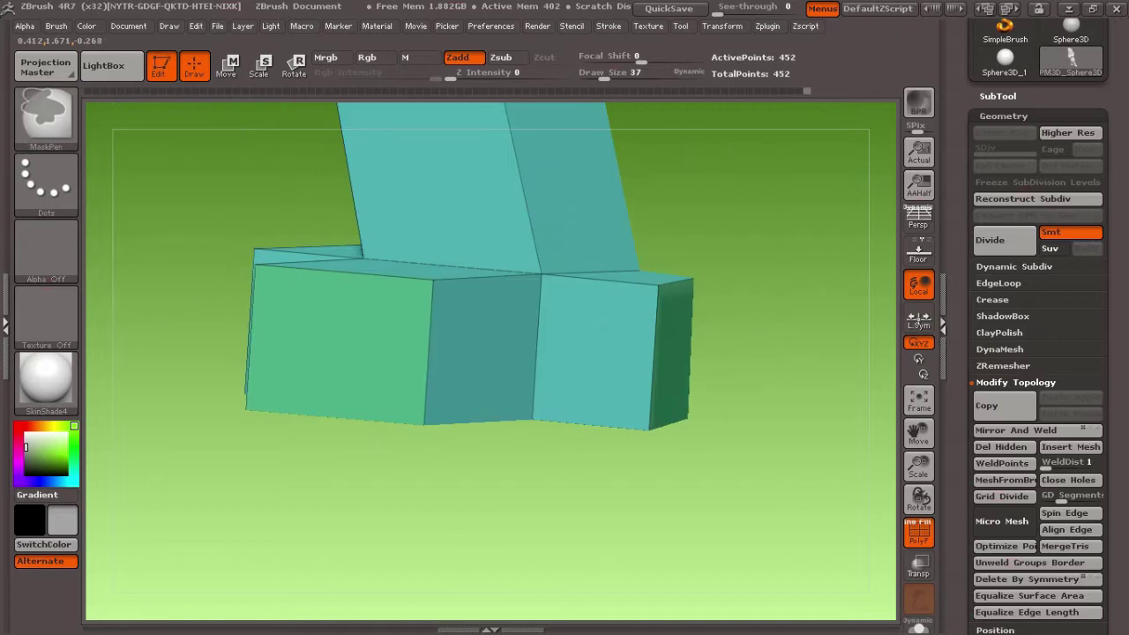
{"action": "key", "text": "b"}
{"action": "key", "text": "v"}
{"action": "mouse_move", "coordinate": [564, 370]}
{"action": "left_mouse_down"}
{"action": "mouse_move", "coordinate": [668, 327]}
{"action": "mouse_move", "coordinate": [617, 353]}
{"action": "mouse_move", "coordinate": [471, 245]}
{"action": "left_mouse_up"}
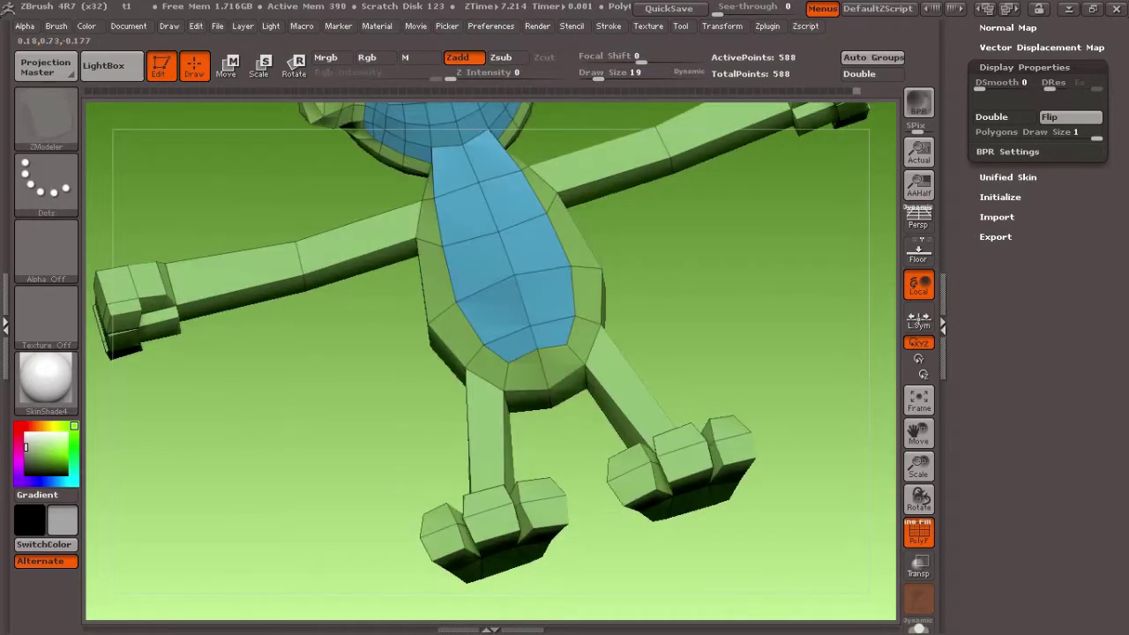
Save the project and rotate around the legs to refine their blocks with ZModeler
{"action": "key", "text": "ctrl+s"}
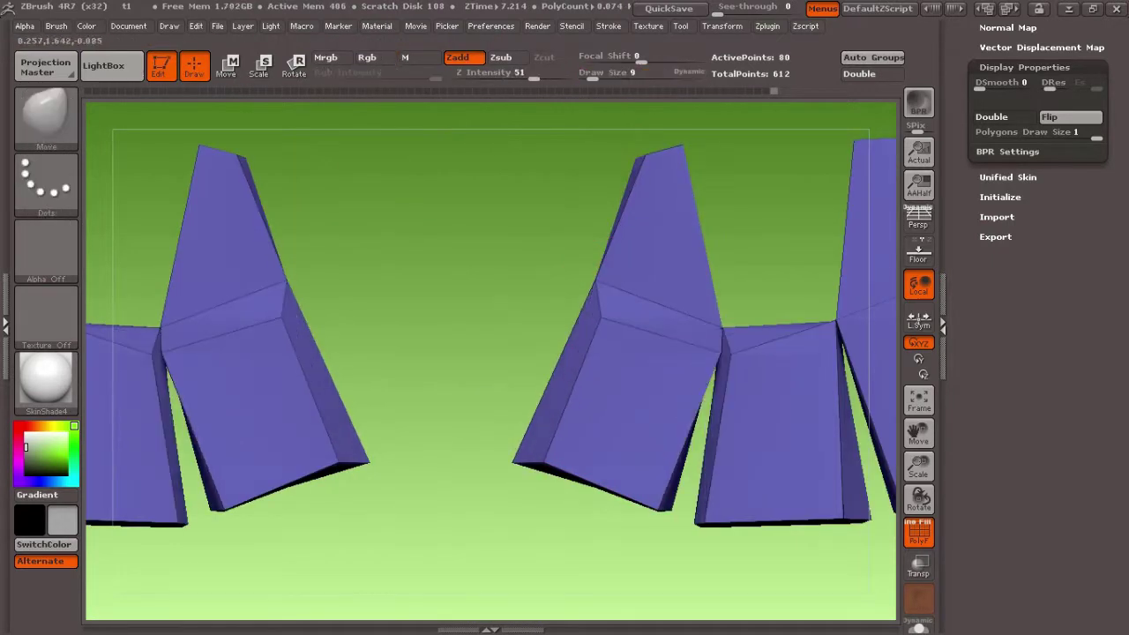
{"action": "left_click_drag", "start_coordinate": [794, 309], "coordinate": [669, 309]}
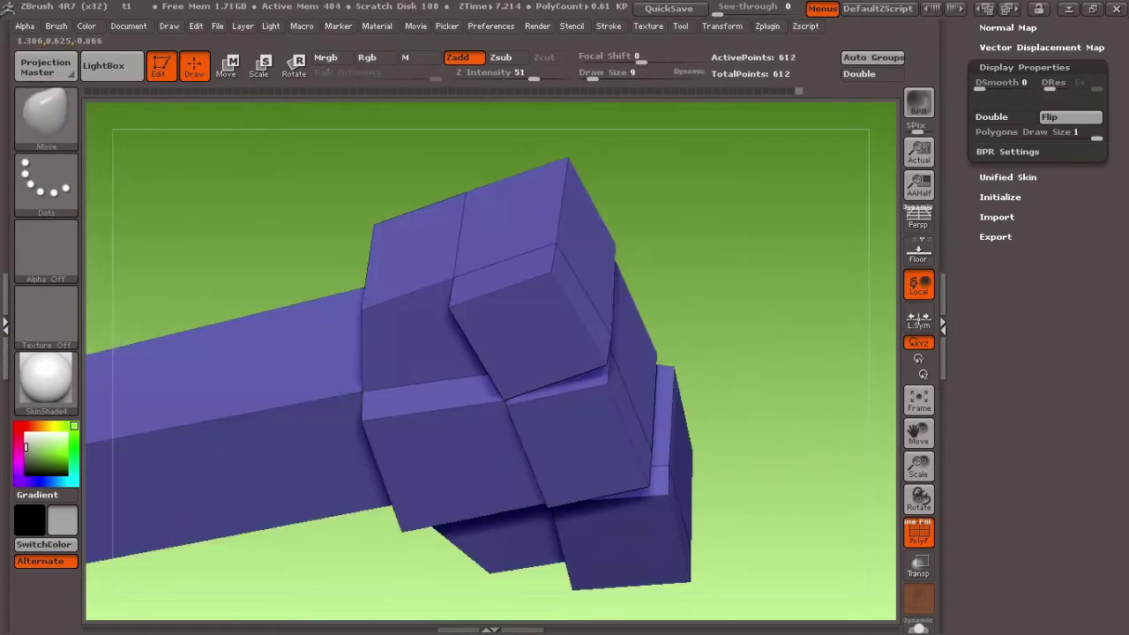
{"action": "key", "text": "space"}
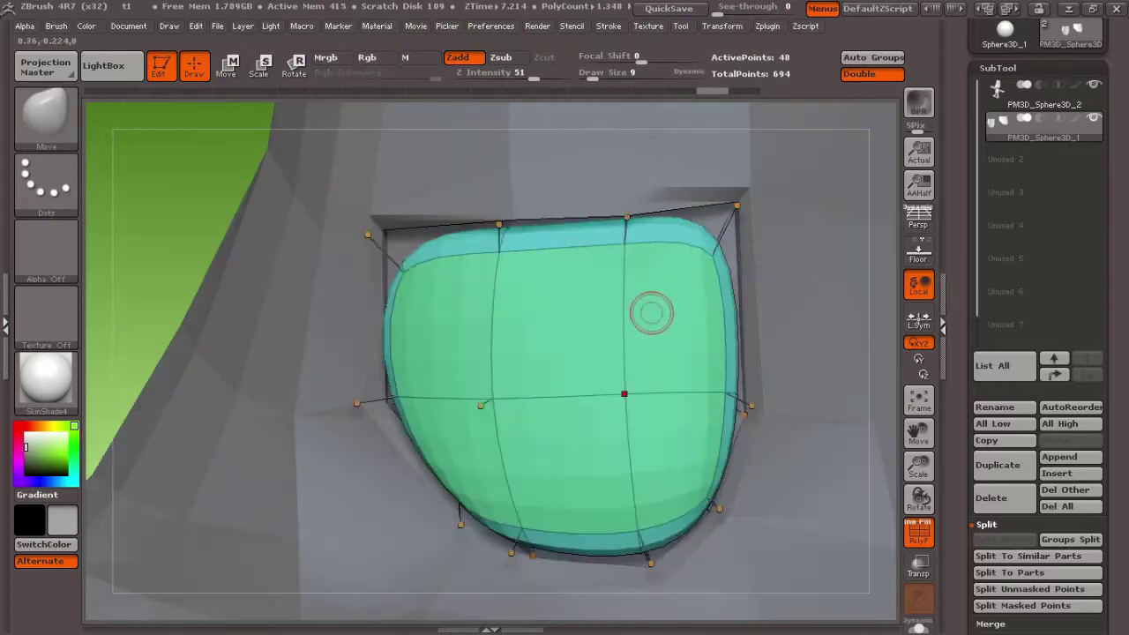
Switch between body PM3D_Sphere3D_2 and eye PM3D_Sphere3D_1, inspecting the eye socket fit
{"action": "left_click", "coordinate": [767, 192], "text": "alt"}
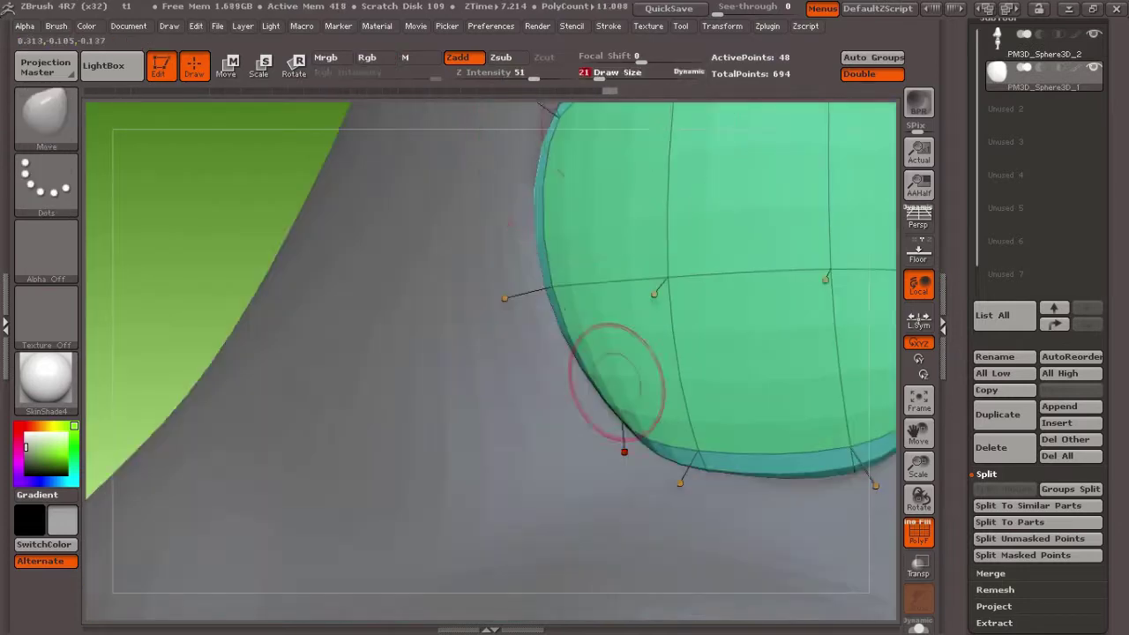
{"action": "right_click_drag", "start_coordinate": [617, 379], "coordinate": [650, 297]}
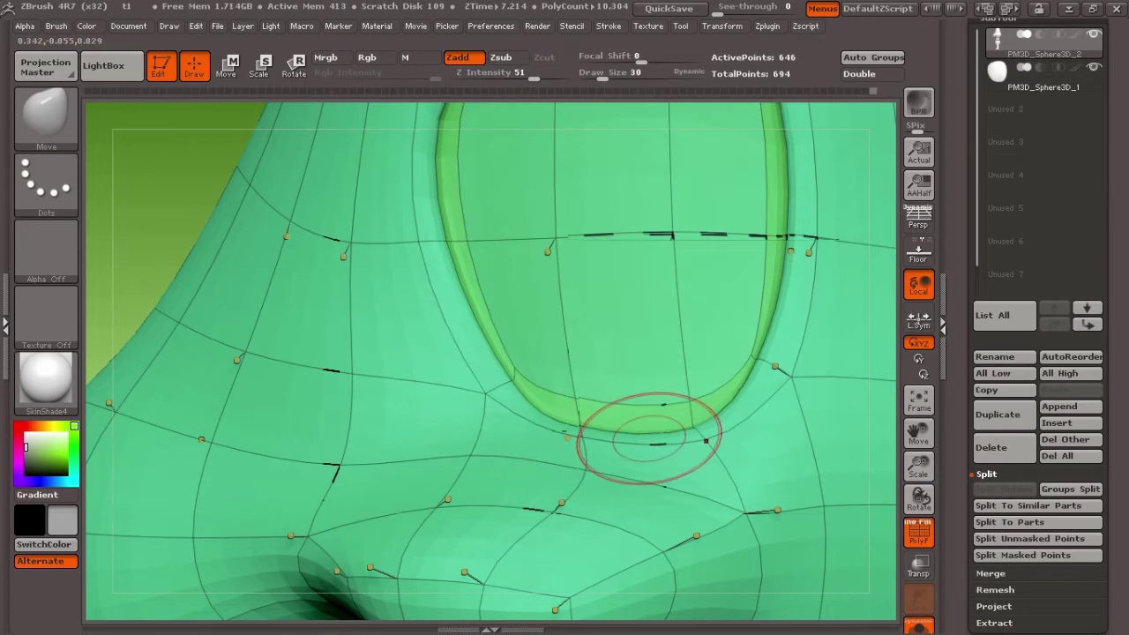
{"action": "left_click", "coordinate": [649, 438], "text": "alt"}
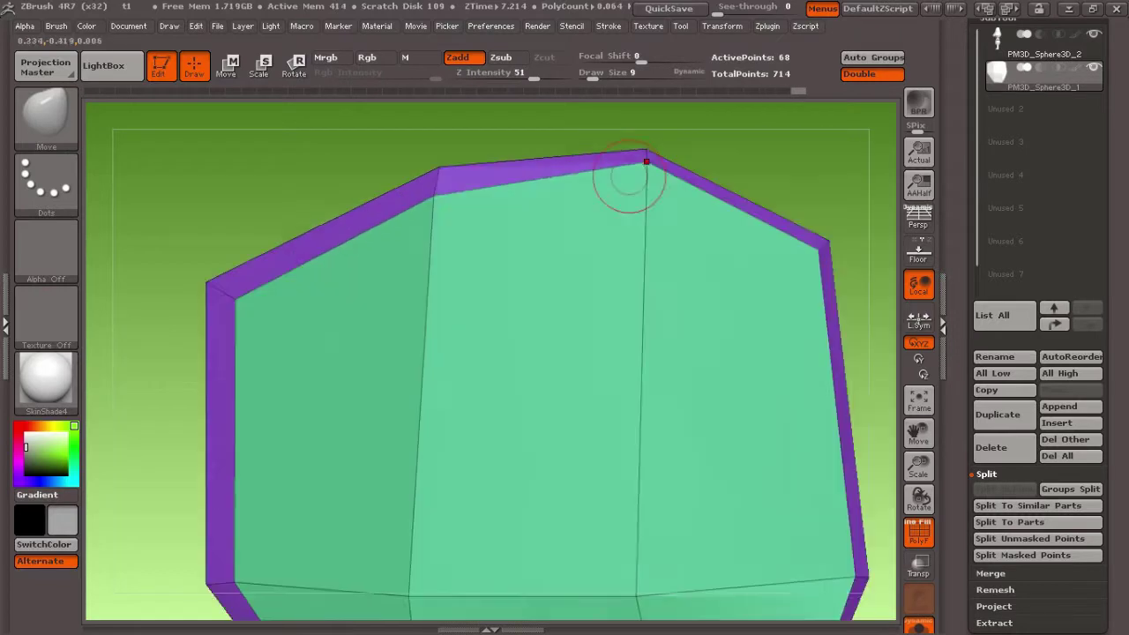
{"action": "left_click_drag", "start_coordinate": [647, 162], "coordinate": [743, 333]}
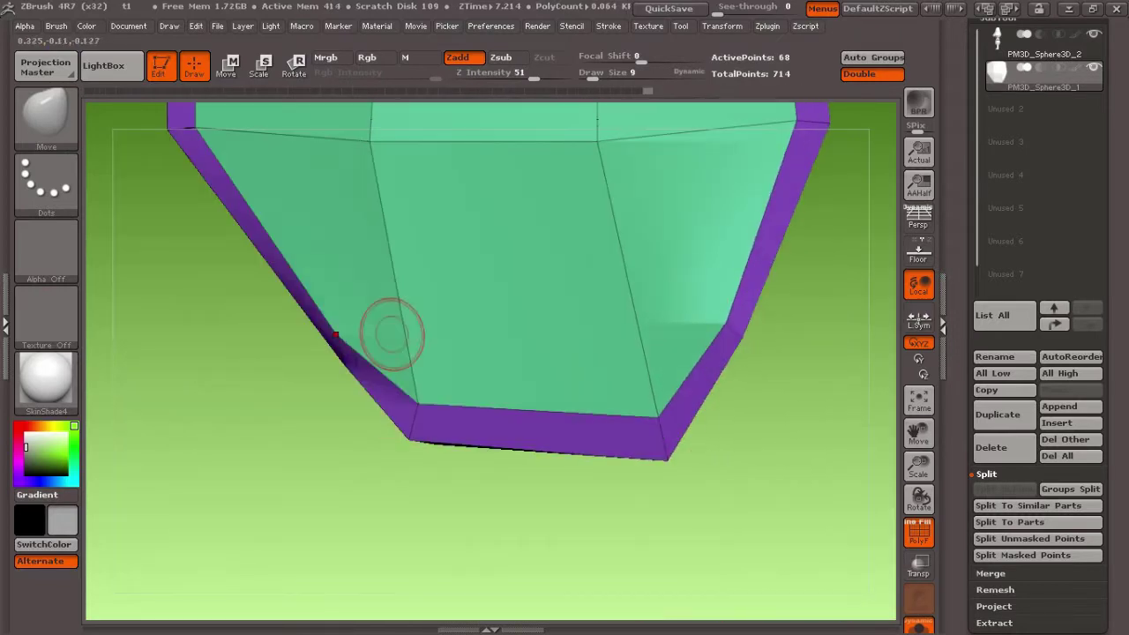
{"action": "left_click_drag", "start_coordinate": [391, 333], "coordinate": [557, 258]}
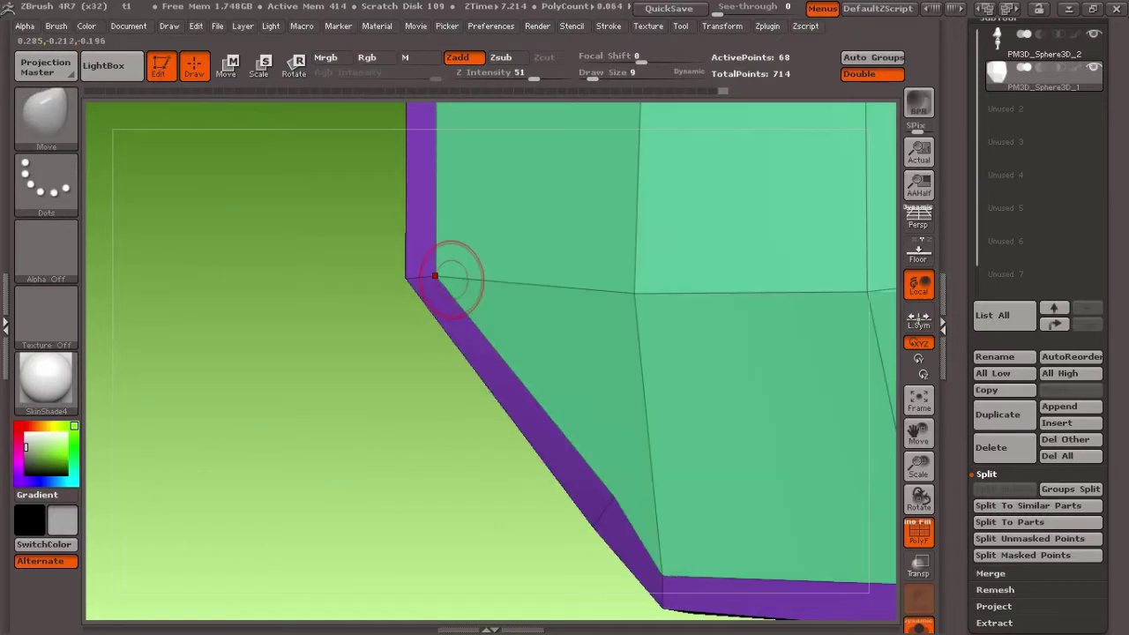
{"action": "mouse_move", "coordinate": [453, 265]}
{"action": "left_mouse_down"}
{"action": "mouse_move", "coordinate": [768, 277]}
{"action": "mouse_move", "coordinate": [317, 547]}
{"action": "left_mouse_up"}
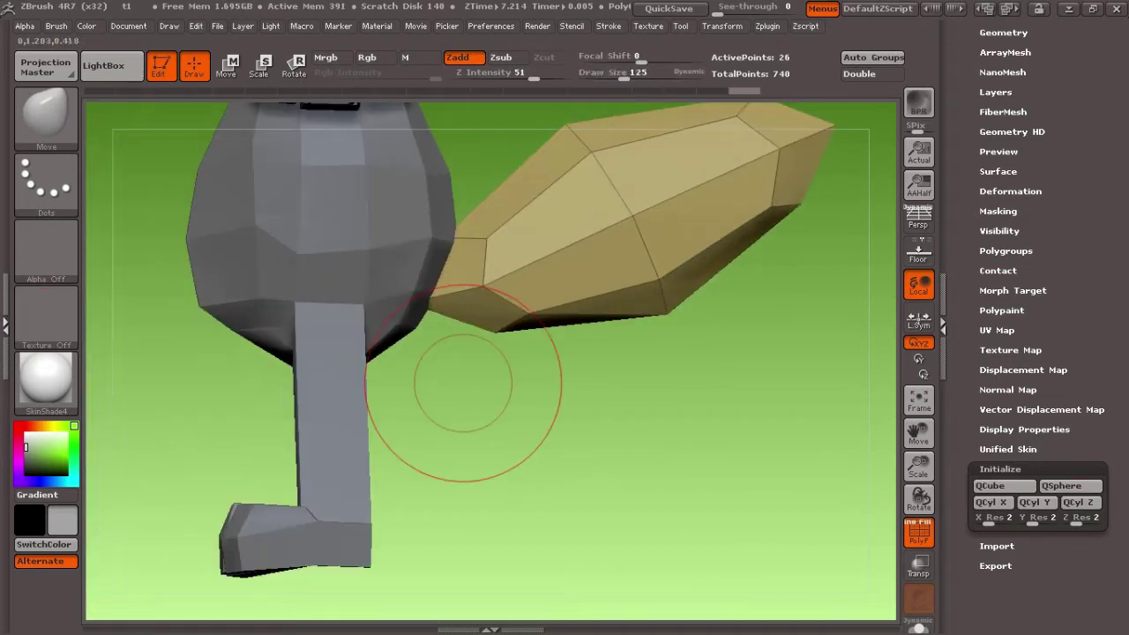
Drag a Transpose move line across the yellow piece to reposition it
{"action": "key", "text": "w"}
{"action": "left_click_drag", "start_coordinate": [562, 223], "coordinate": [760, 222]}
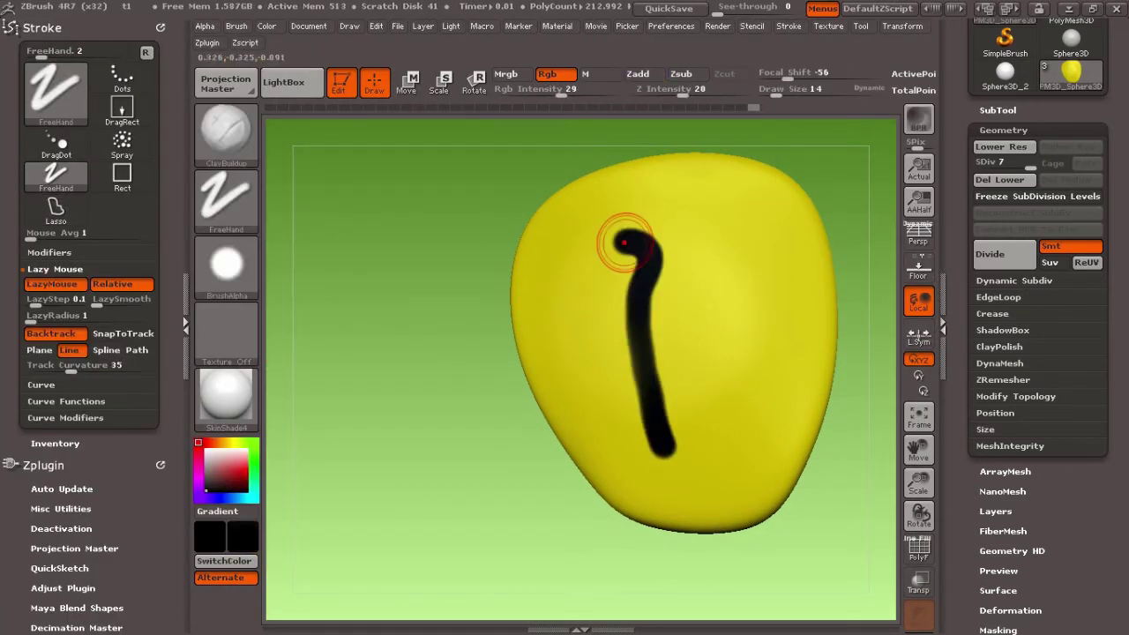
Enable Stroke > Lazy Mouse Backtrack so painted strokes follow a guided path
{"action": "left_click", "coordinate": [51, 334]}
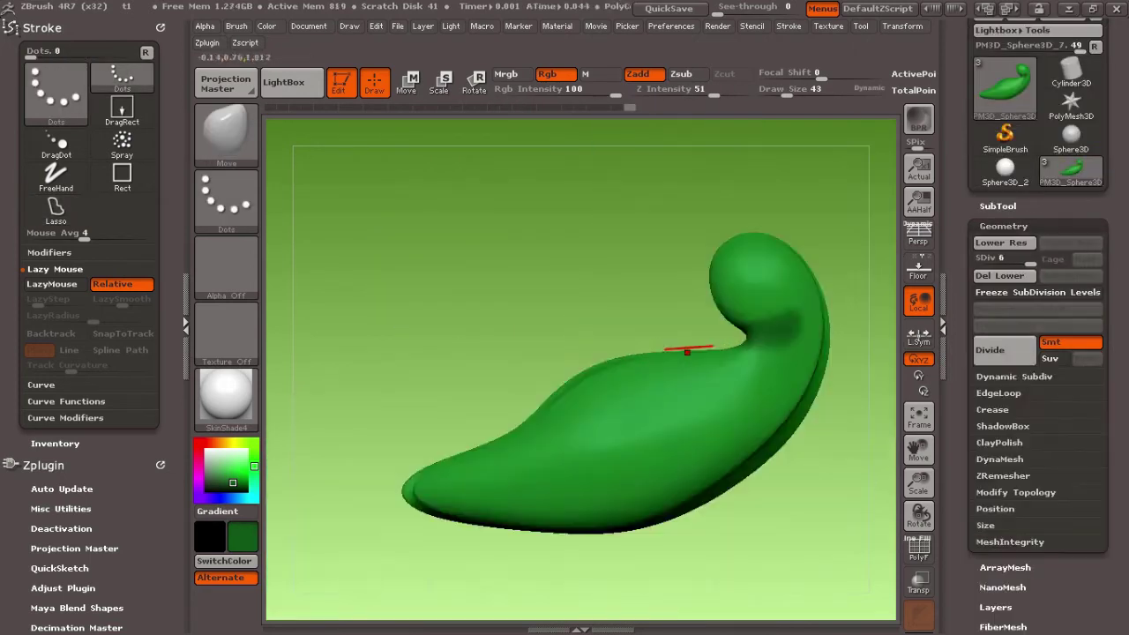
Zoom in on the creature's neck crease to paint it
{"action": "right_click_drag", "start_coordinate": [687, 352], "coordinate": [326, 412], "text": "ctrl"}
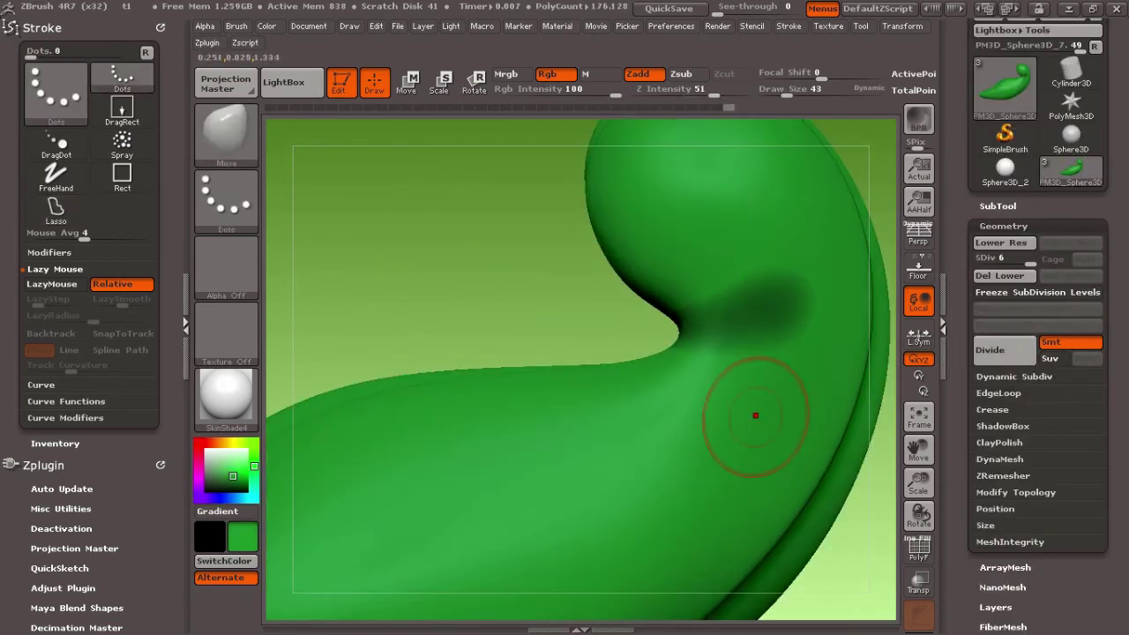